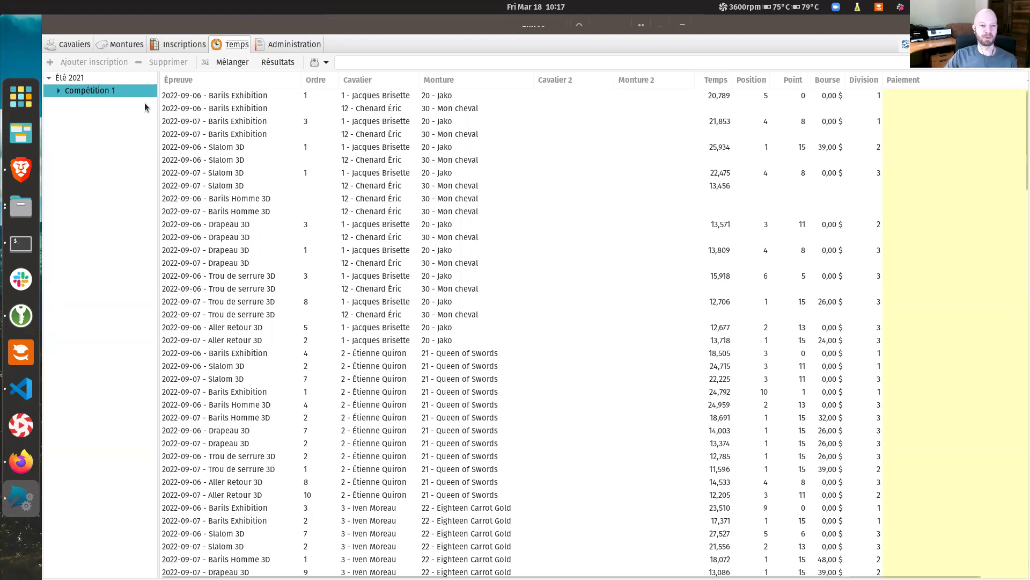
Widen the season and competition tree pane slightly beside the registrations table
left_click_drag(153, 113, 157, 114)
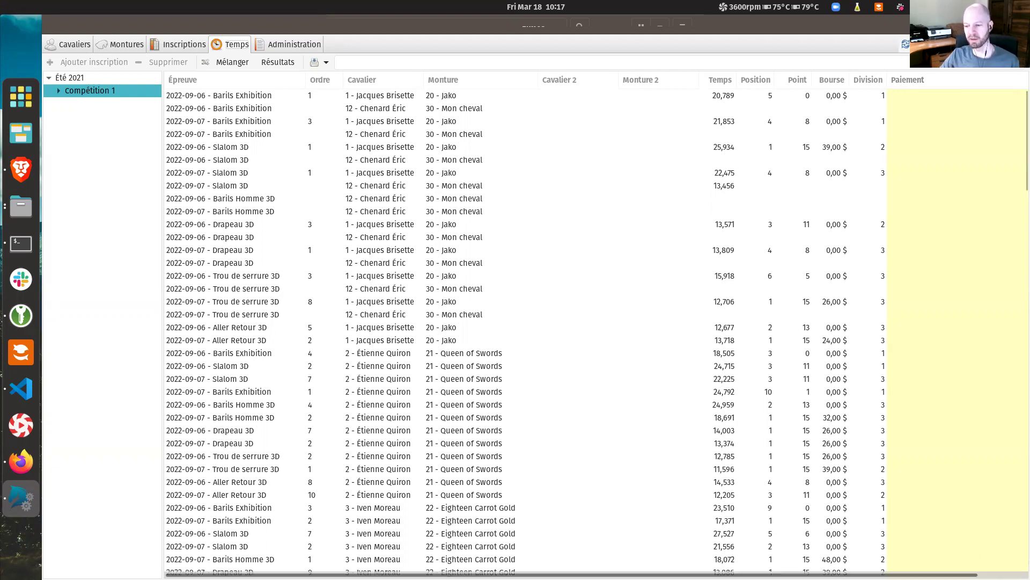
left_click_drag(859, 575, 914, 575)
mouse_move(890, 78)
left_mouse_down()
mouse_move(552, 75)
mouse_move(968, 86)
mouse_move(864, 81)
mouse_move(930, 84)
mouse_move(893, 93)
left_mouse_up()
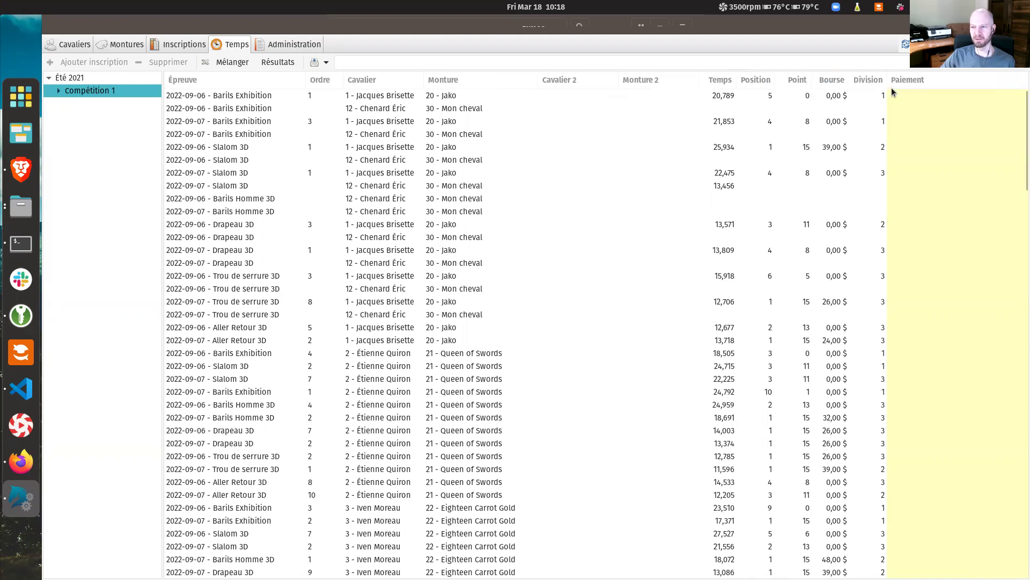
Open the blank Paiement value of the first Barils Exhibition entry without changing it, and look through the registrations to the end
left_click(918, 97)
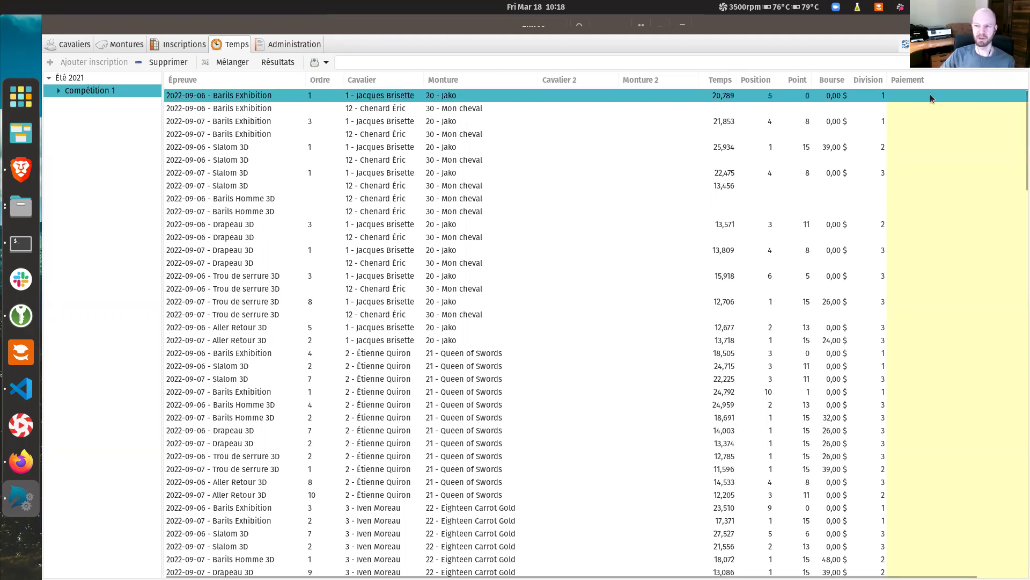
left_click(992, 95)
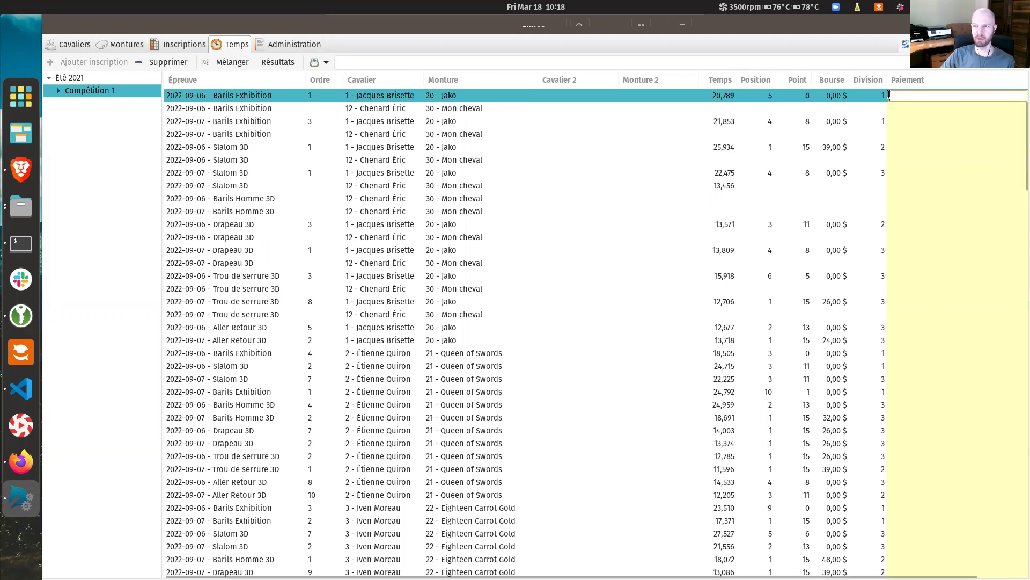
left_click(673, 107)
scroll(660, 147, "down", 3)
scroll(660, 161, "down", 20)
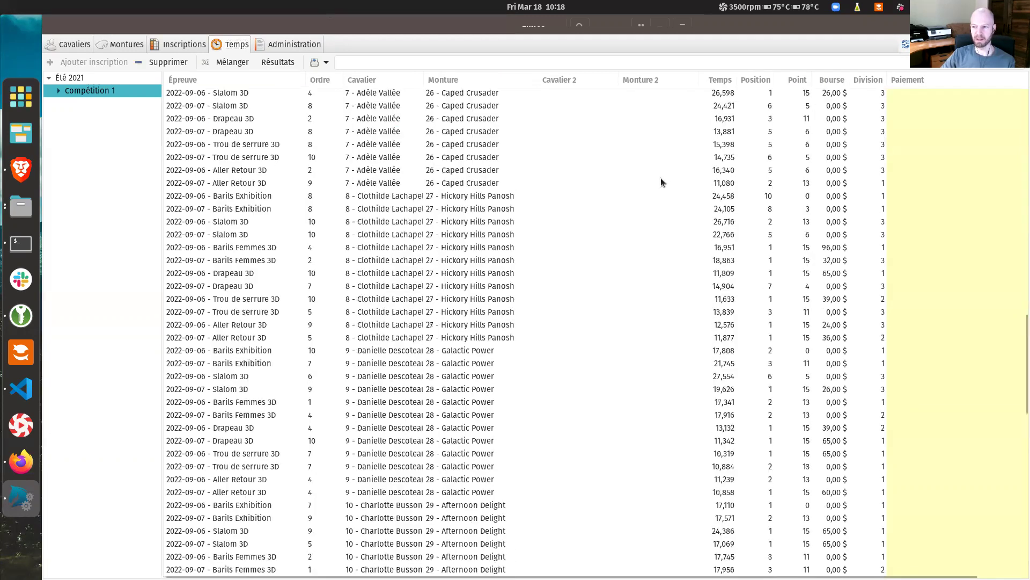
scroll(639, 209, "down", 14)
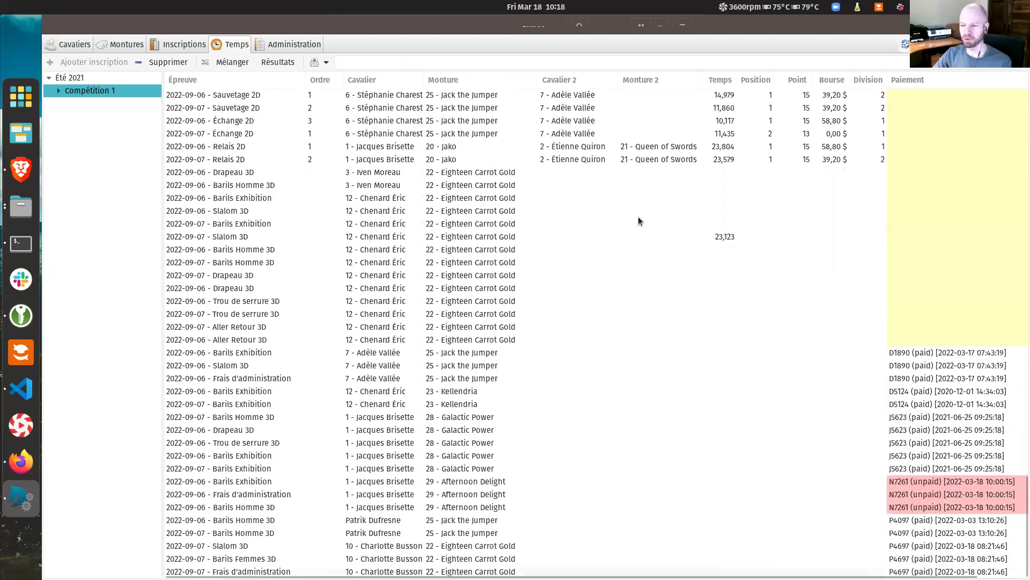
Compare the Paiement entries of the Jack the Jumper registrations with those of the Afternoon Delight registrations
left_click(903, 354)
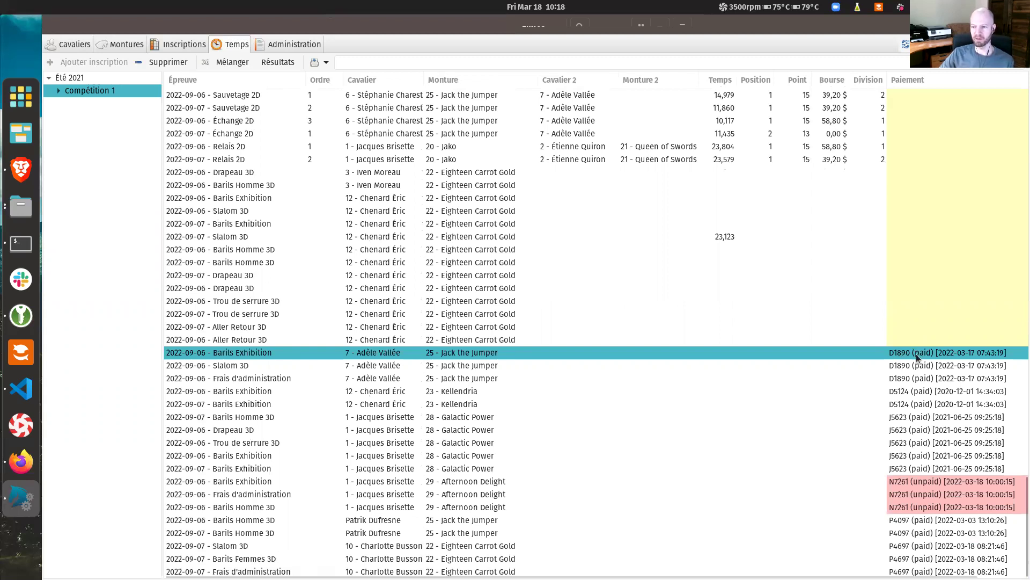
left_click(929, 484)
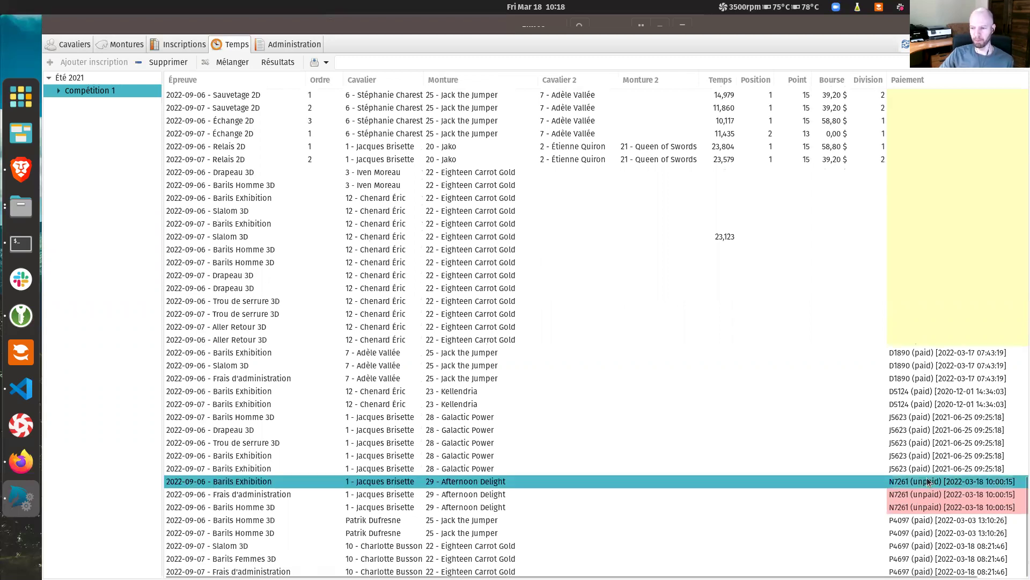
left_click(923, 353)
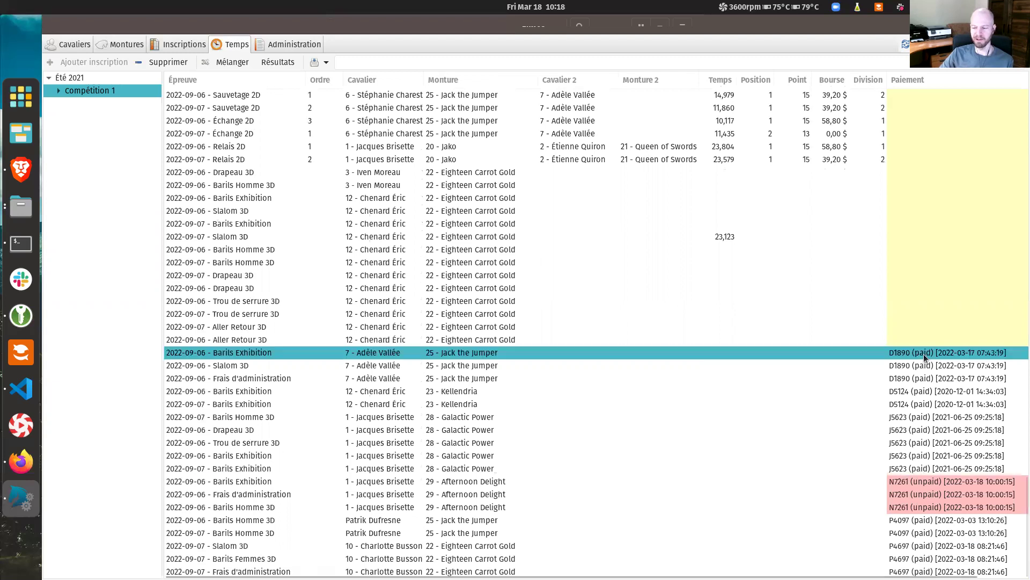
left_click(930, 481)
left_click(957, 352)
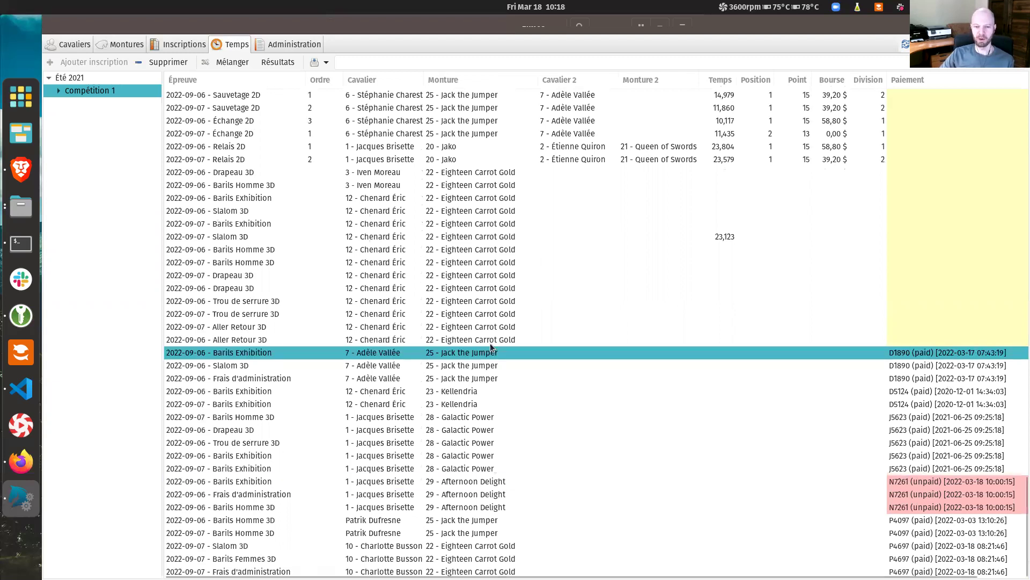
left_click(932, 367)
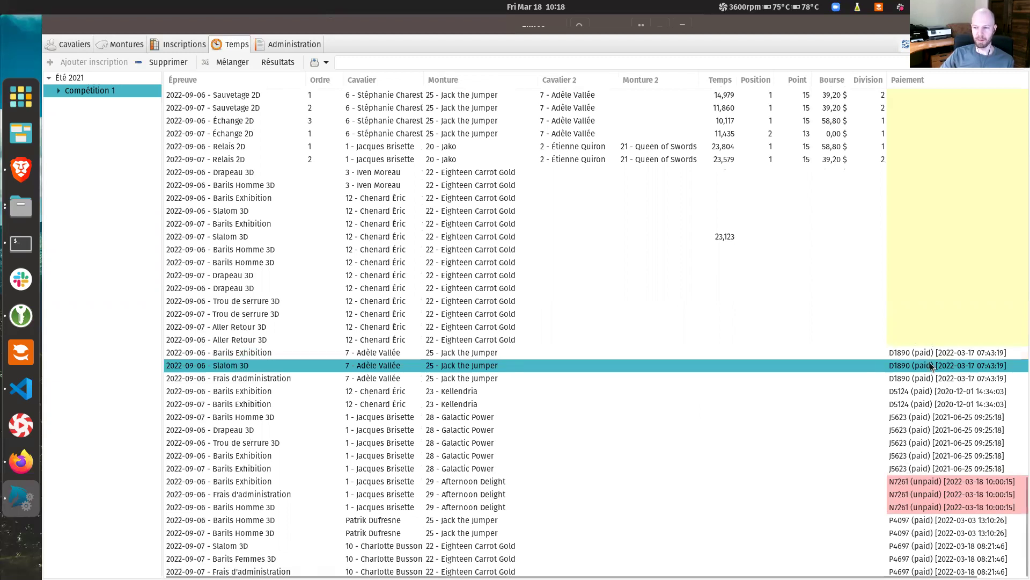
left_click(923, 356)
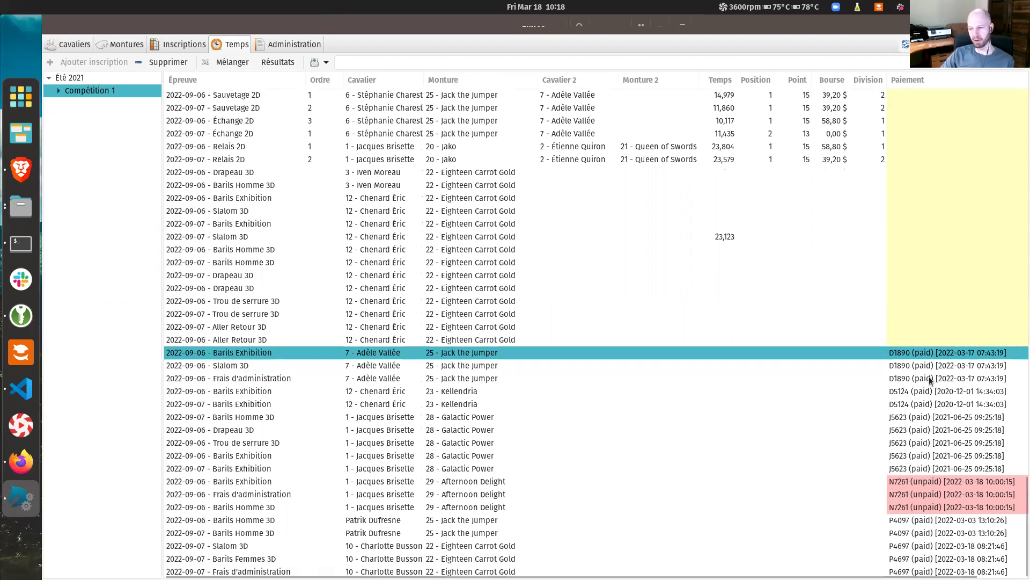
left_click(926, 478)
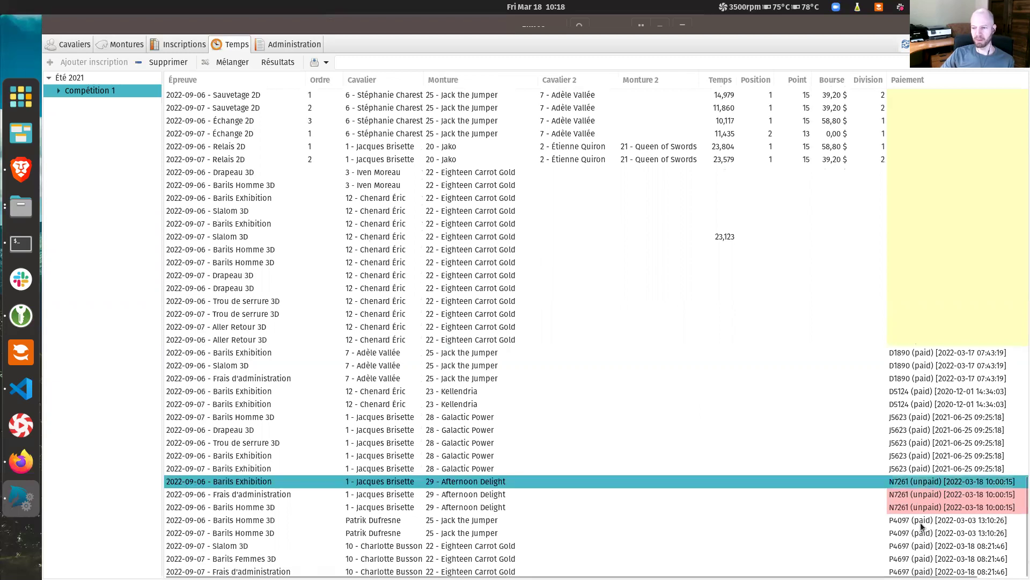
Examine the rider, payment reference, status and date of the three unpaid Afternoon Delight registrations
left_click(920, 493)
left_click(923, 506)
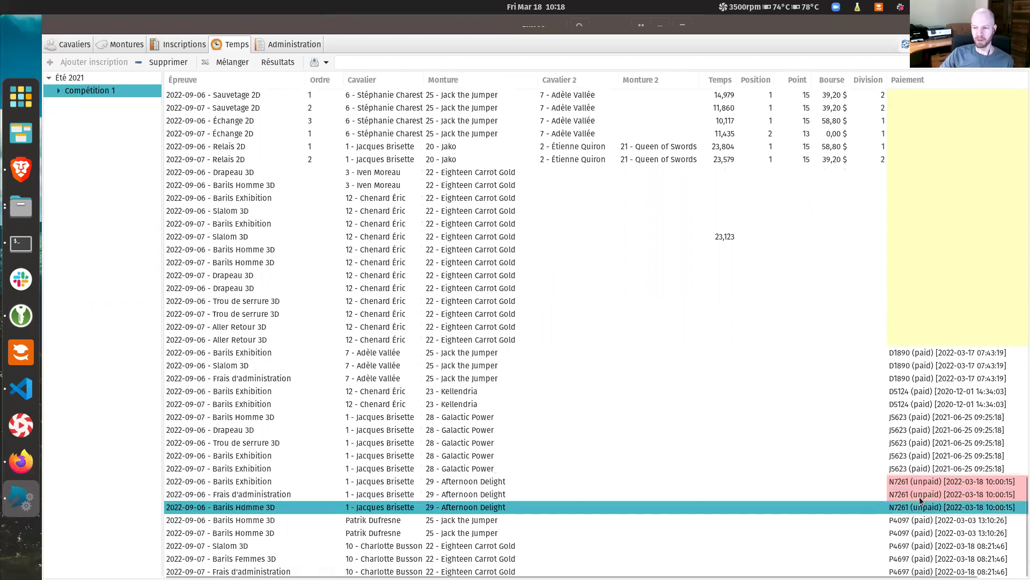
left_click(916, 483)
left_click(922, 494)
left_click(922, 506)
left_click(925, 481)
left_click(930, 494)
left_click(935, 507)
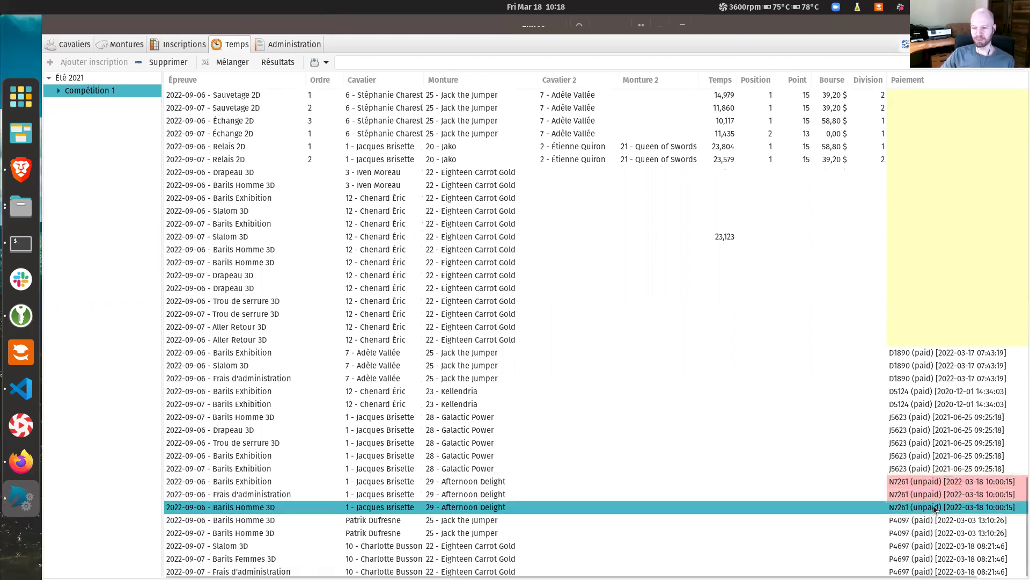
left_click(382, 482)
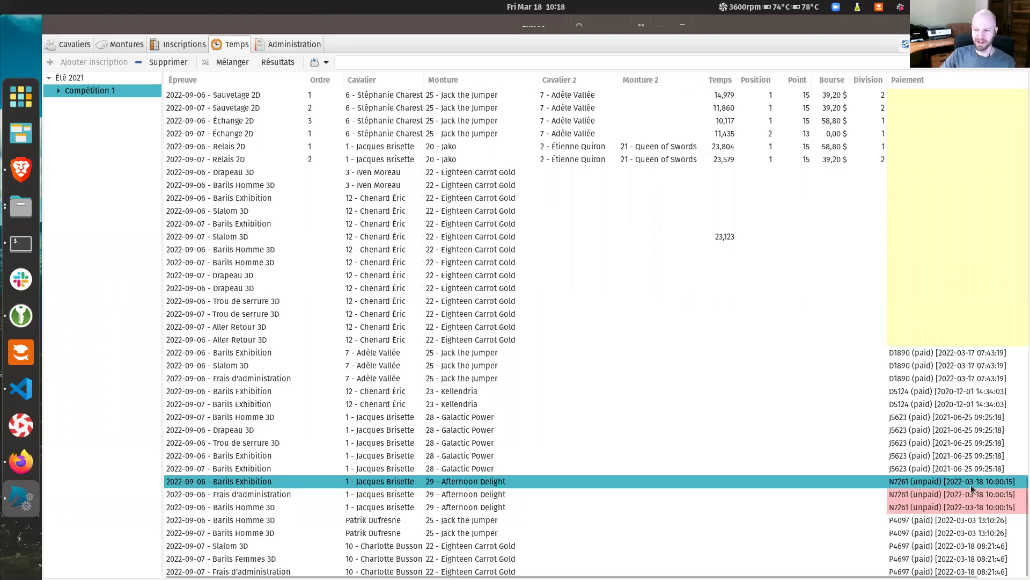
left_click(958, 497)
left_click(954, 483)
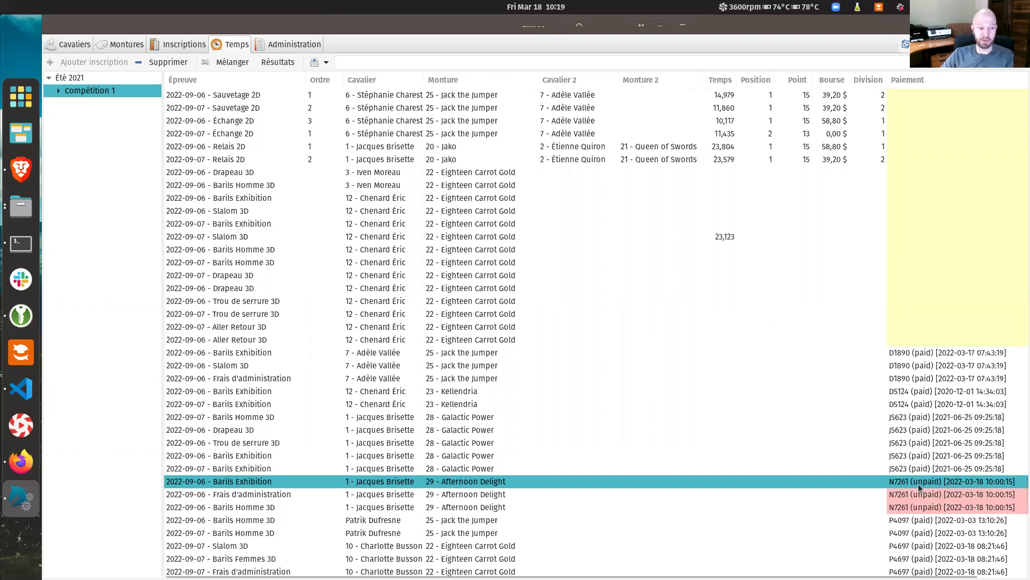
left_click(395, 493)
left_click(393, 486)
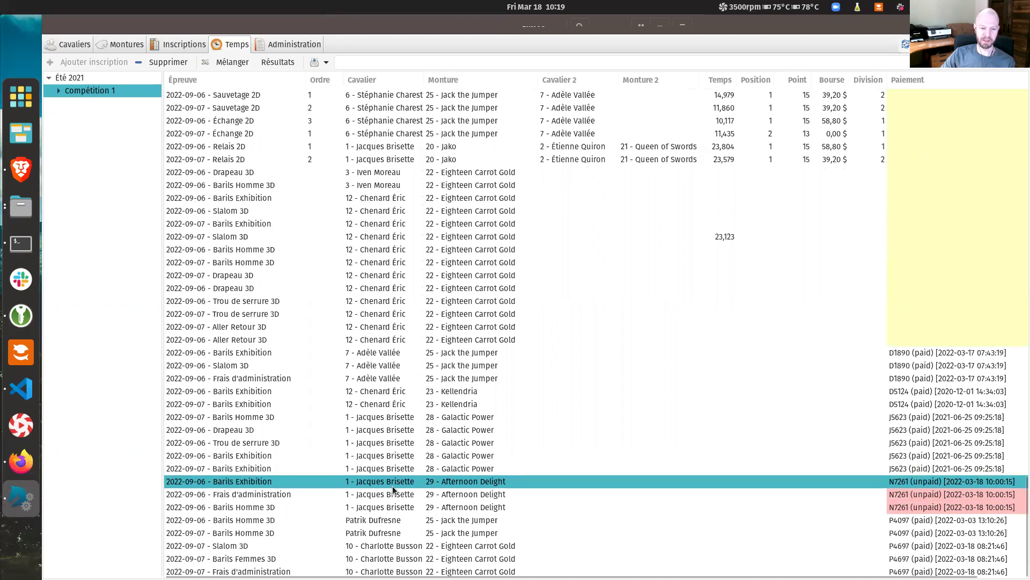
left_click(908, 494)
left_click(908, 508)
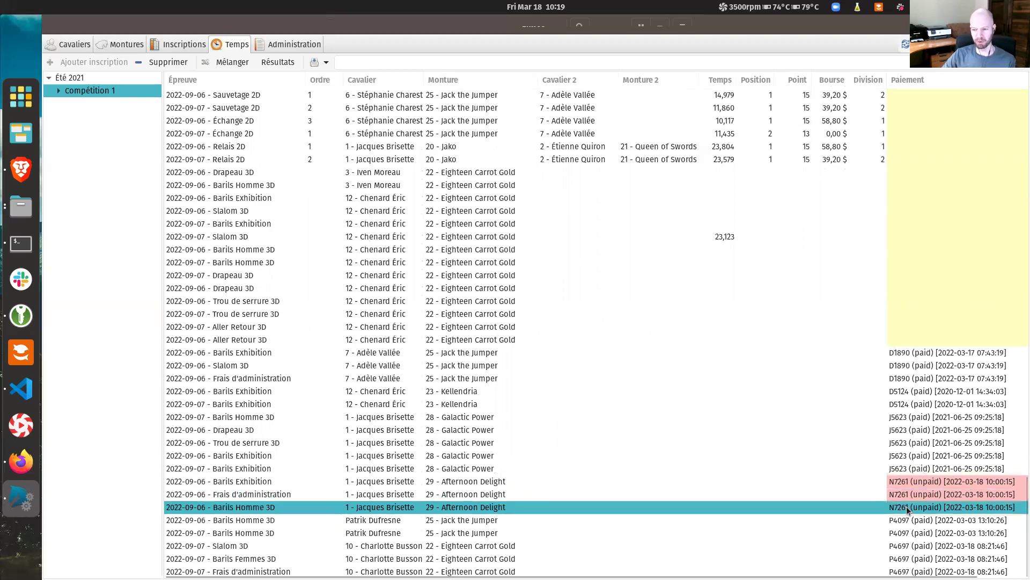
Change the payment status of the 2022-09-06 Barils Exhibition entry for Afternoon Delight to paid
left_click(909, 486)
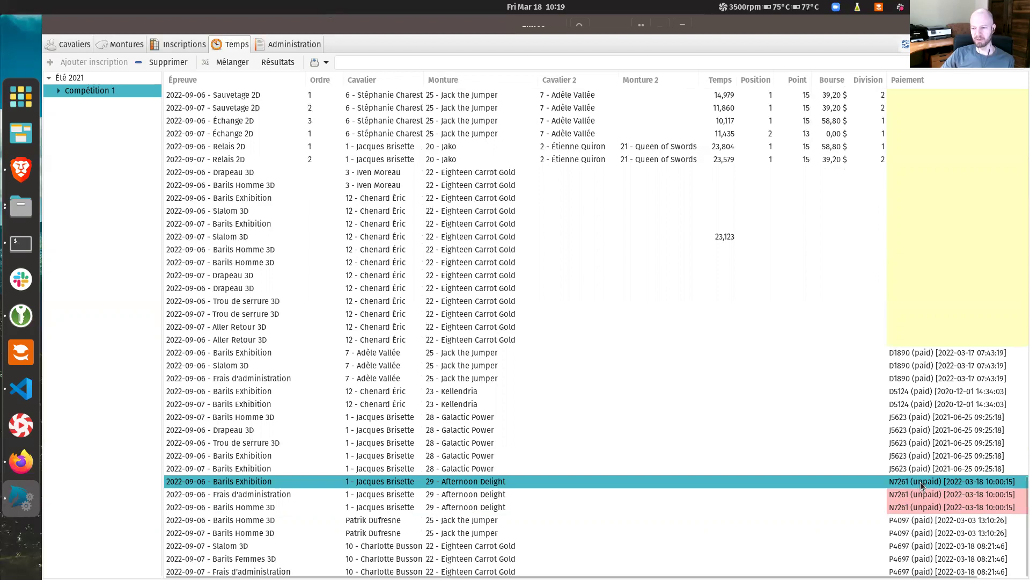
left_click(919, 486)
key("Delete")
key("BackSpace")
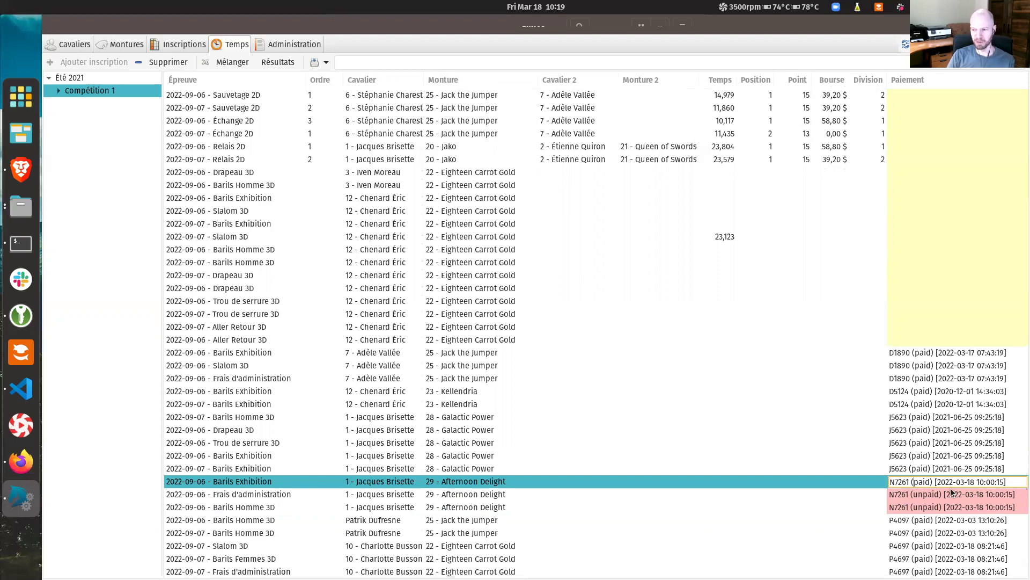
key("Return")
Change the payment status of the Frais d'administration entry for Afternoon Delight to paid
double_click(919, 492)
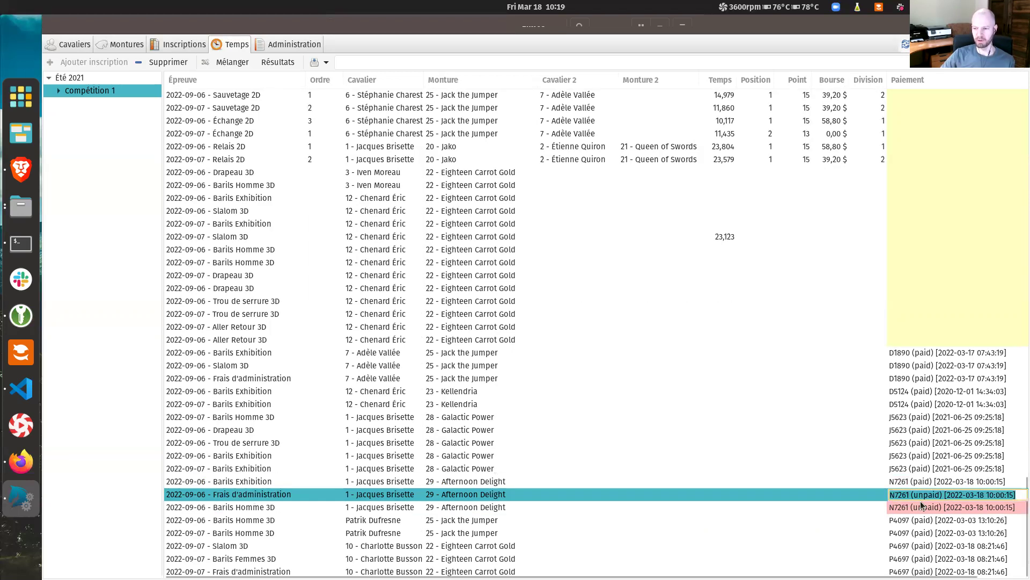
left_click(919, 495)
key("Delete")
key("BackSpace")
key("Return")
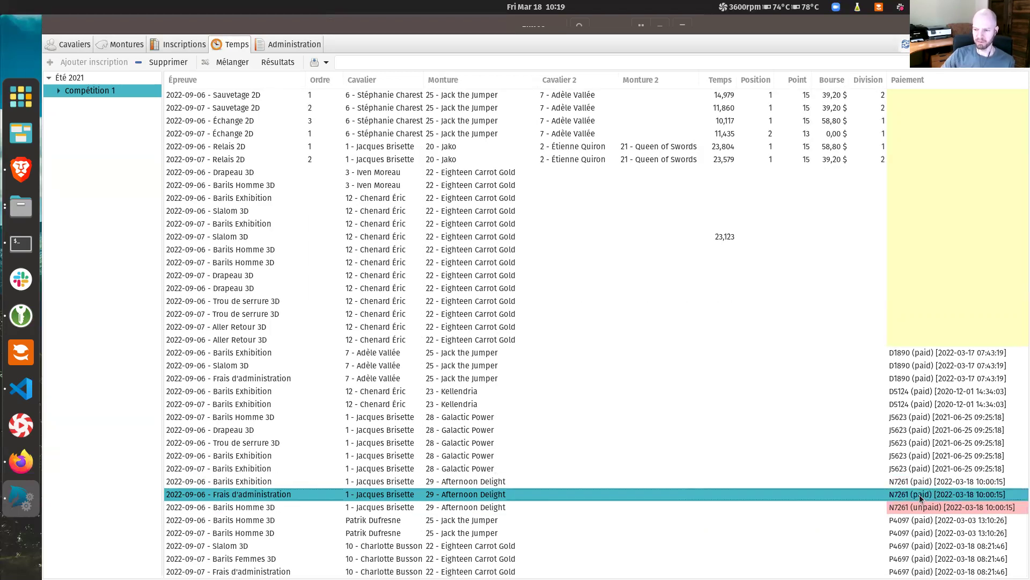
Change the payment status of the 2022-09-06 Barils Homme 3D entry for Afternoon Delight to paid
double_click(925, 507)
double_click(919, 507)
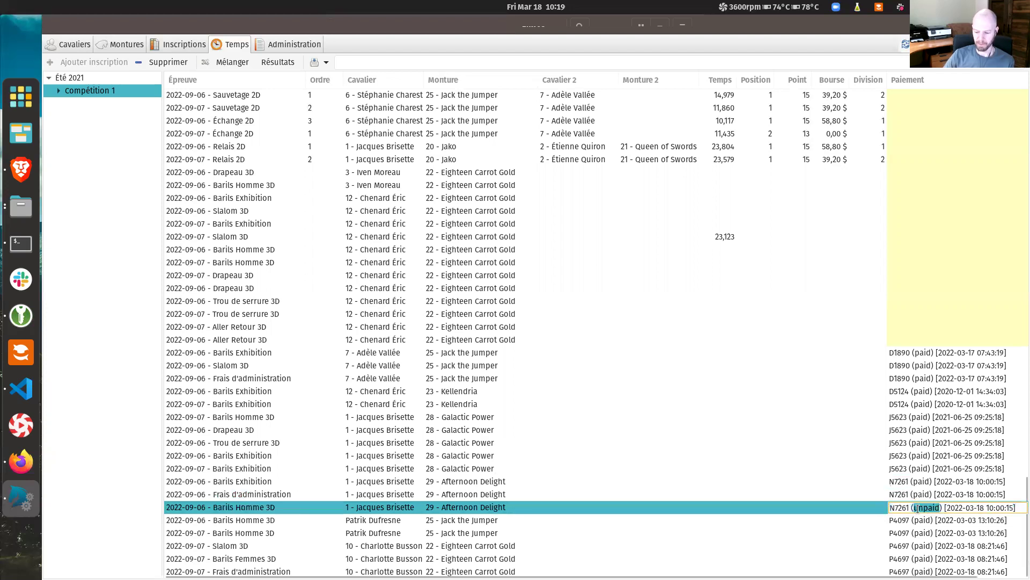
left_click(918, 507)
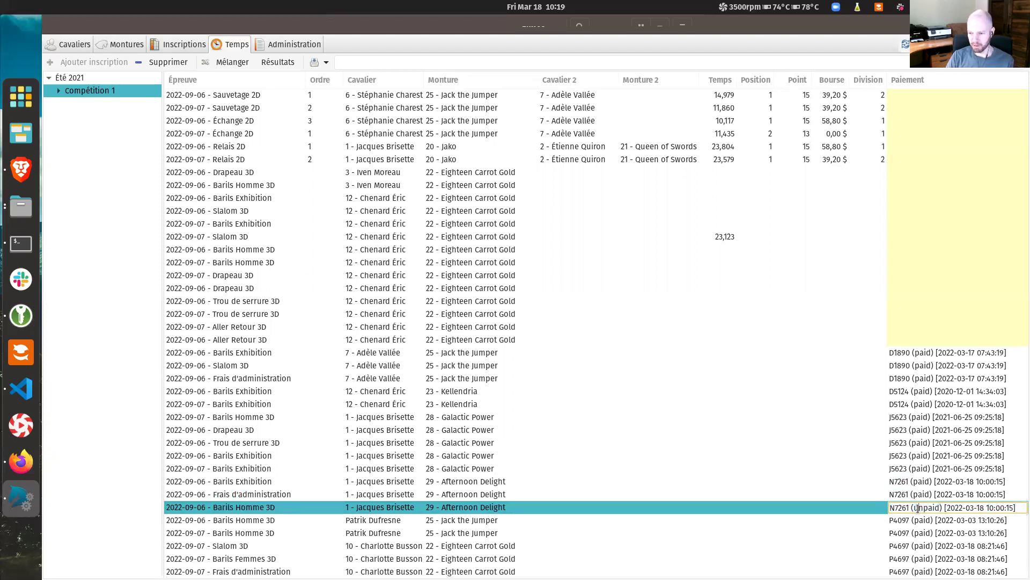
key("Delete")
key("BackSpace")
key("Return")
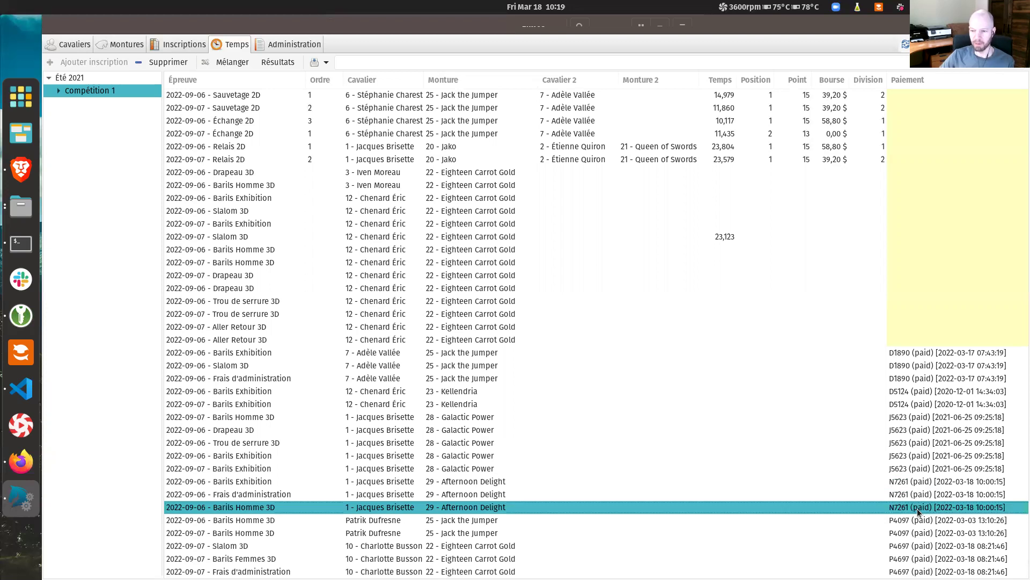
Look over the available print and preview reports, including the payment reconciliation report, without choosing one
left_click(326, 62)
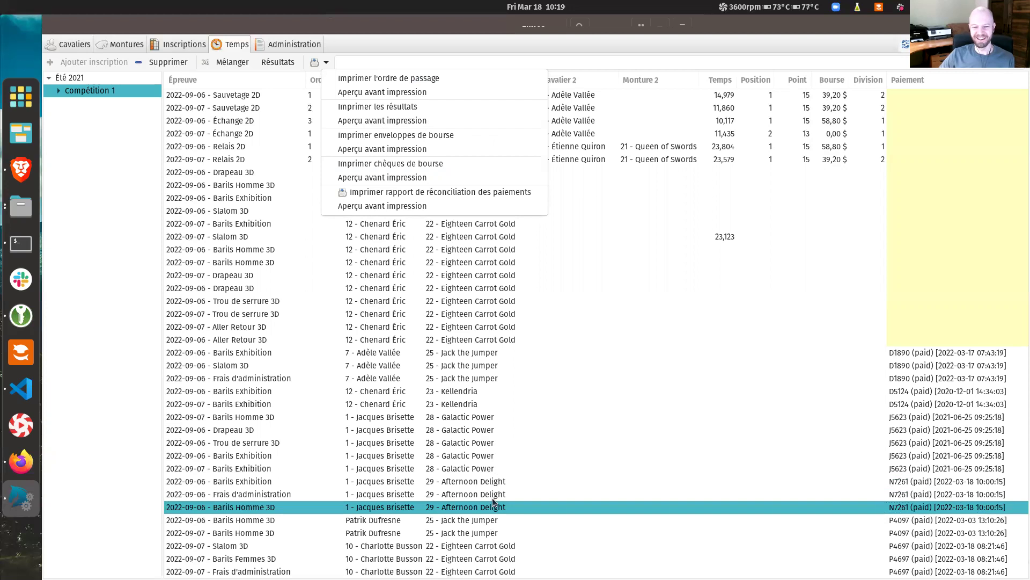
left_click(529, 484)
left_click(529, 482)
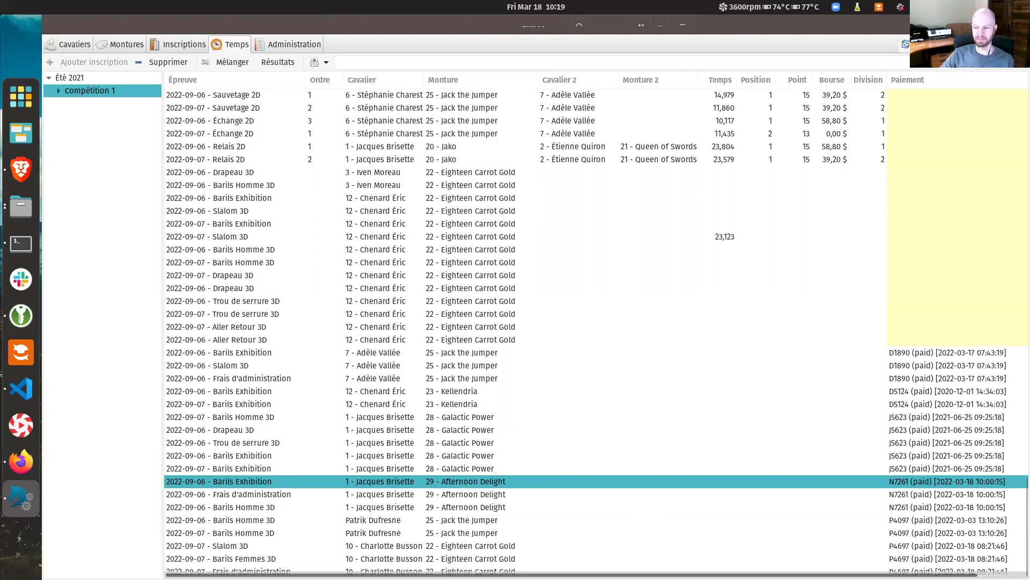
Hide the Paiement column by shrinking its width to nothing, and look through the registrations without it
scroll(585, 325, "right", 3)
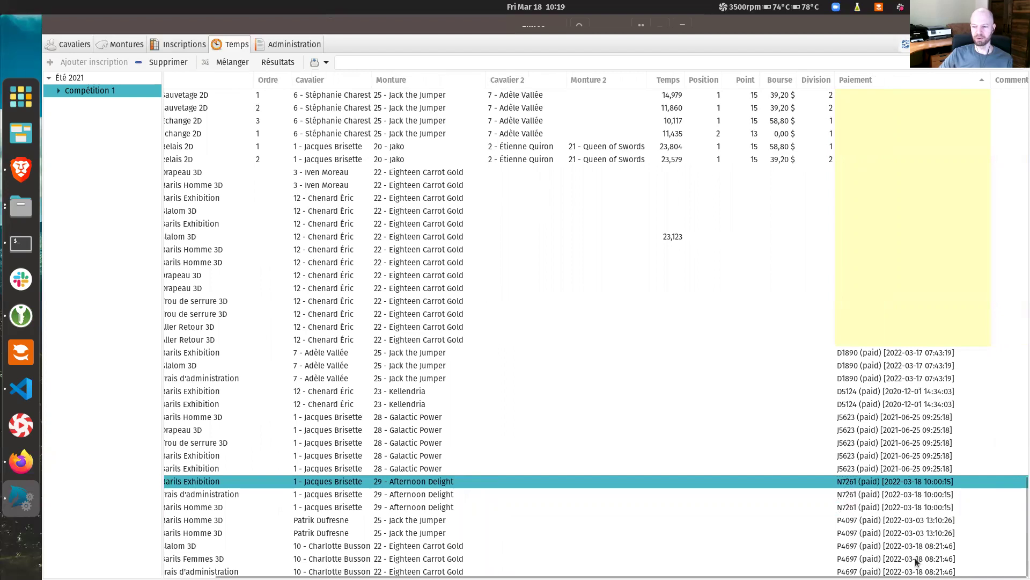
left_click(888, 201)
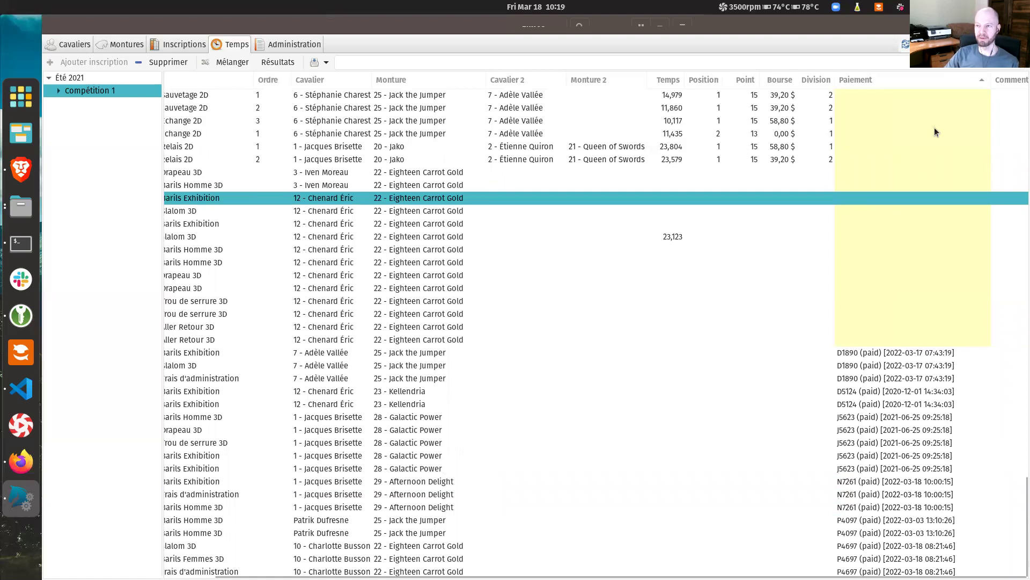
left_click_drag(990, 82, 815, 82)
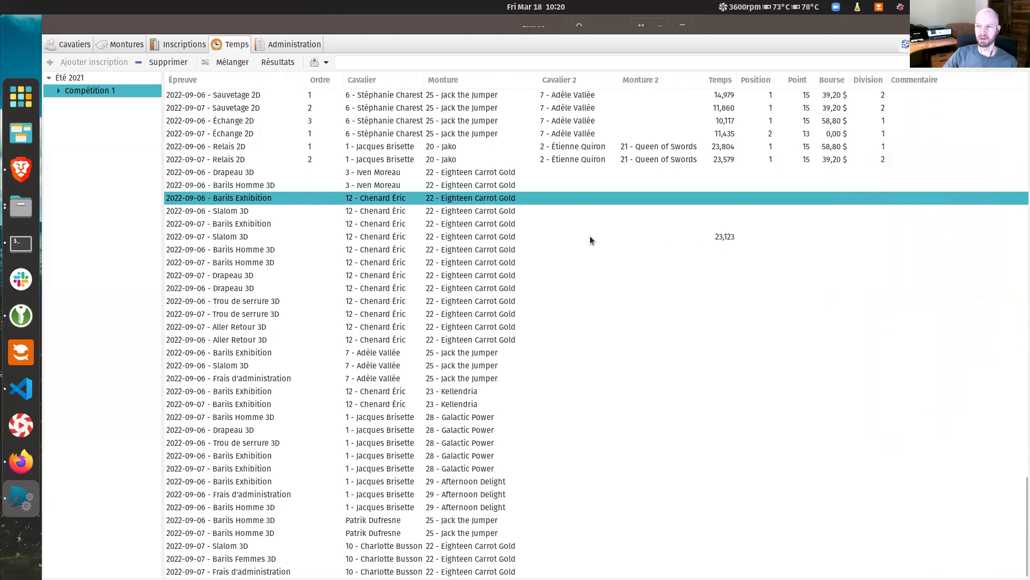
left_click(796, 130)
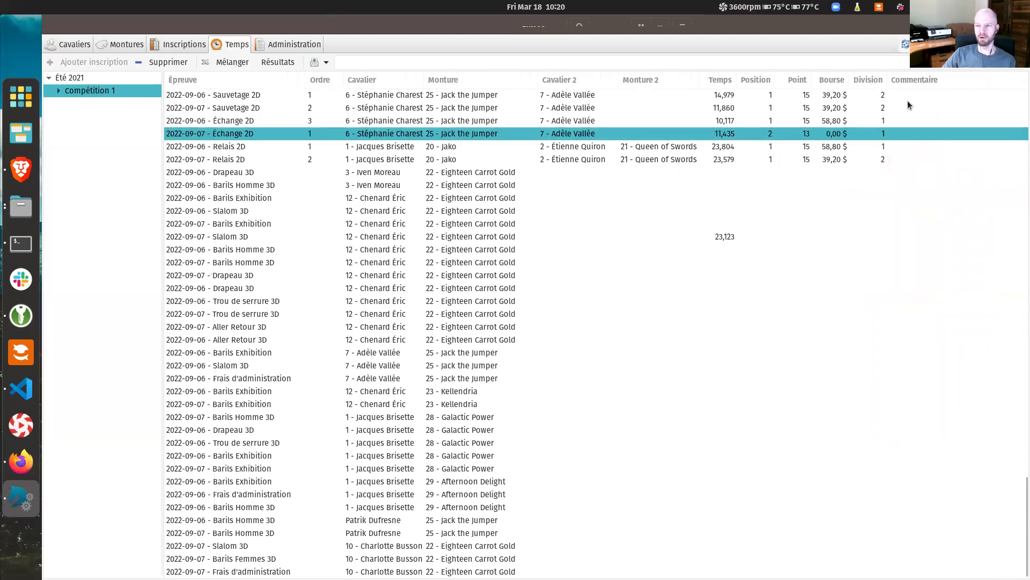
left_click(831, 124)
scroll(812, 202, "up", 11)
scroll(830, 209, "up", 9)
left_click(718, 165)
scroll(751, 209, "down", 20)
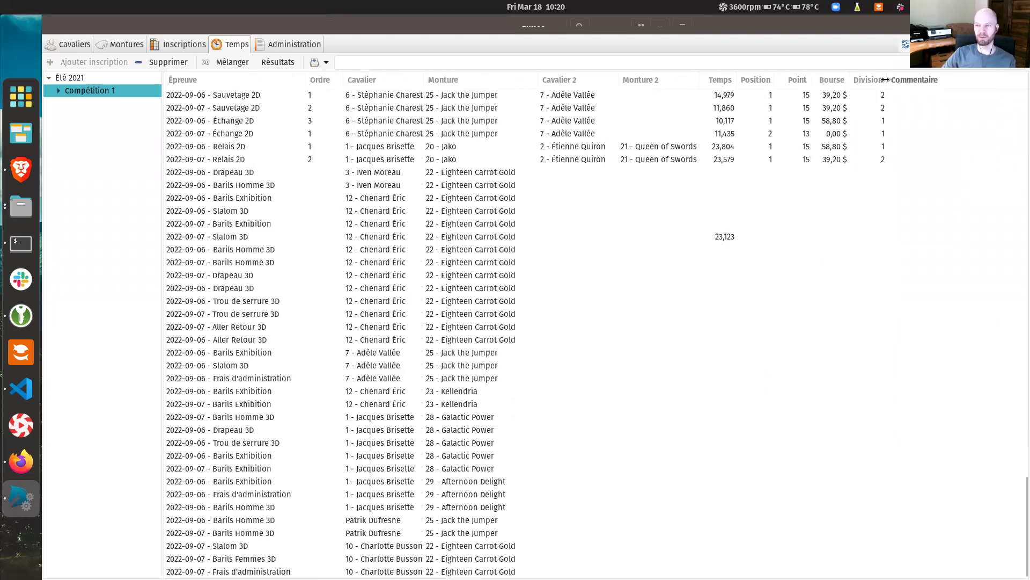
Widen the Paiement column again so that its payment entries are readable next to Division
left_click_drag(888, 79, 1007, 81)
left_click(997, 75)
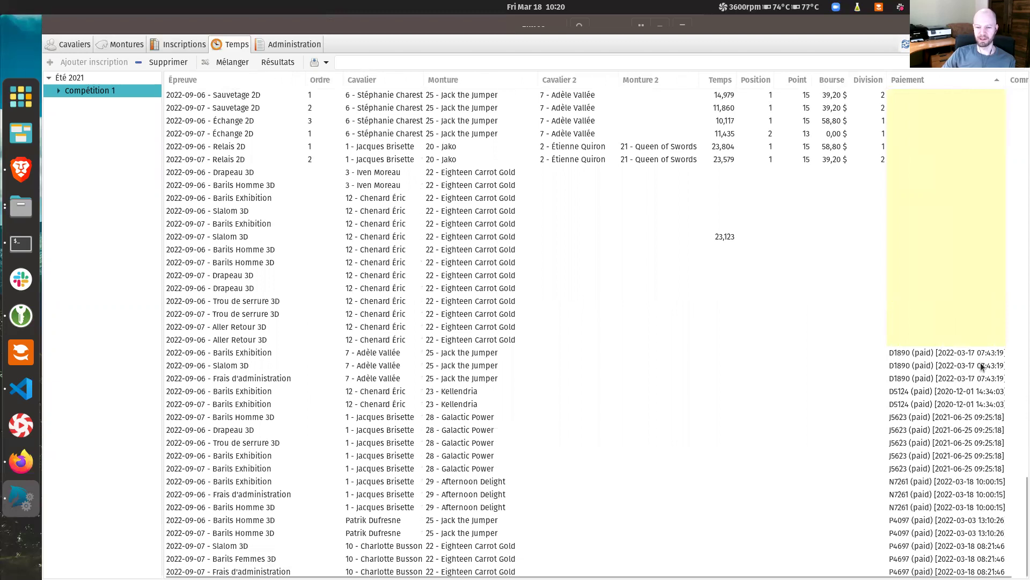
left_click(762, 520)
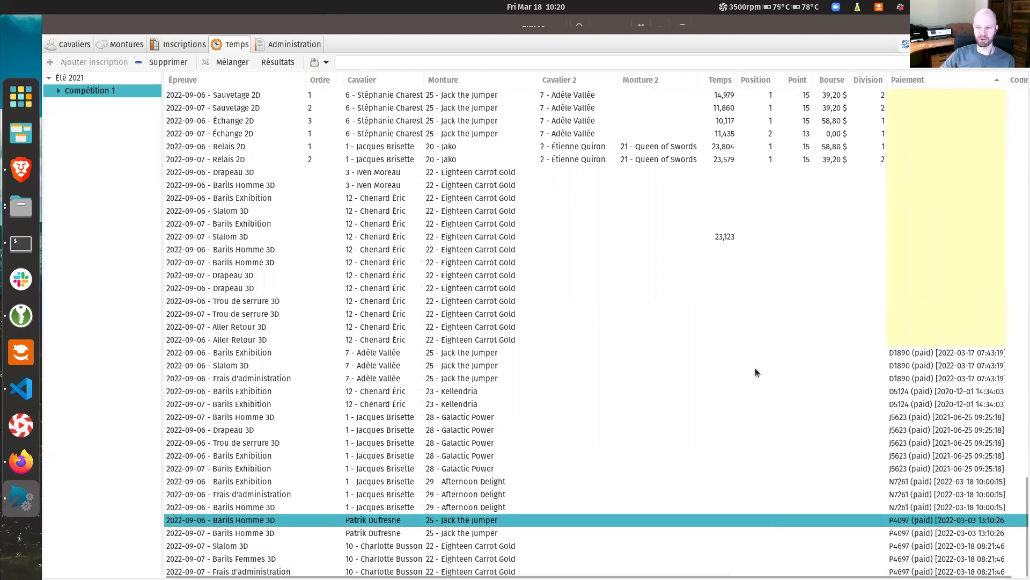
scroll(845, 411, "up", 10)
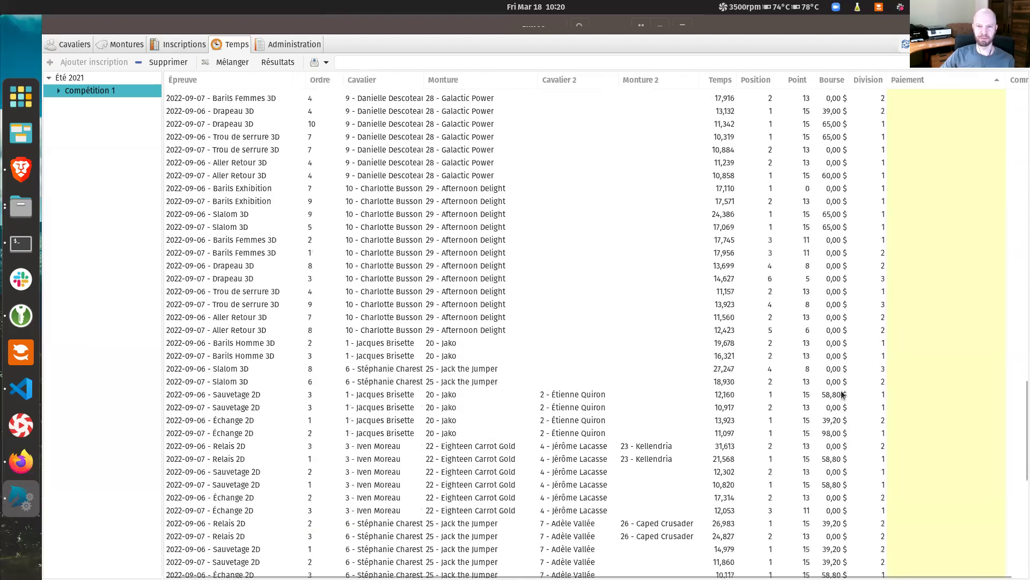
scroll(736, 199, "up", 10)
scroll(692, 232, "up", 10)
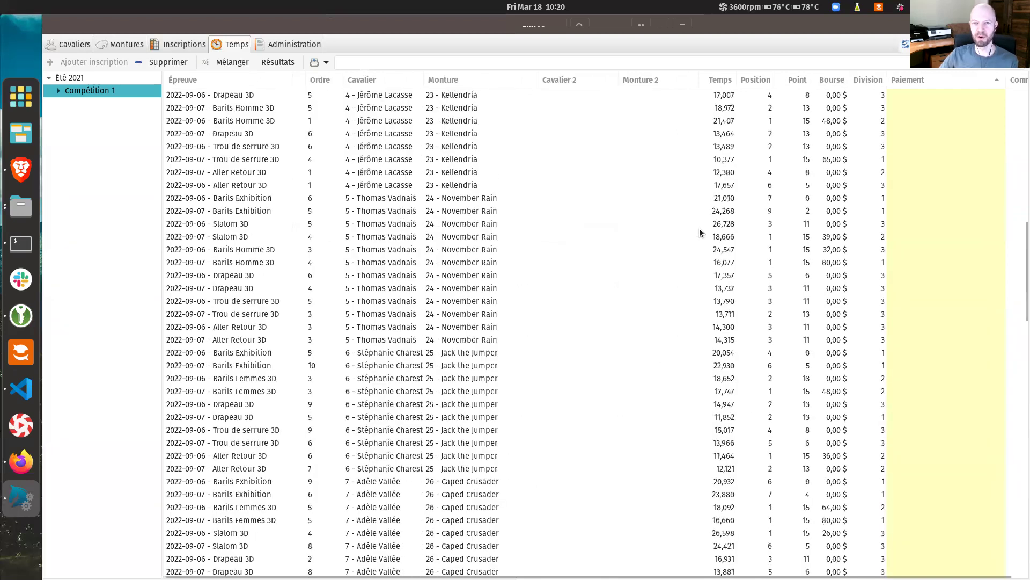
left_click(644, 225)
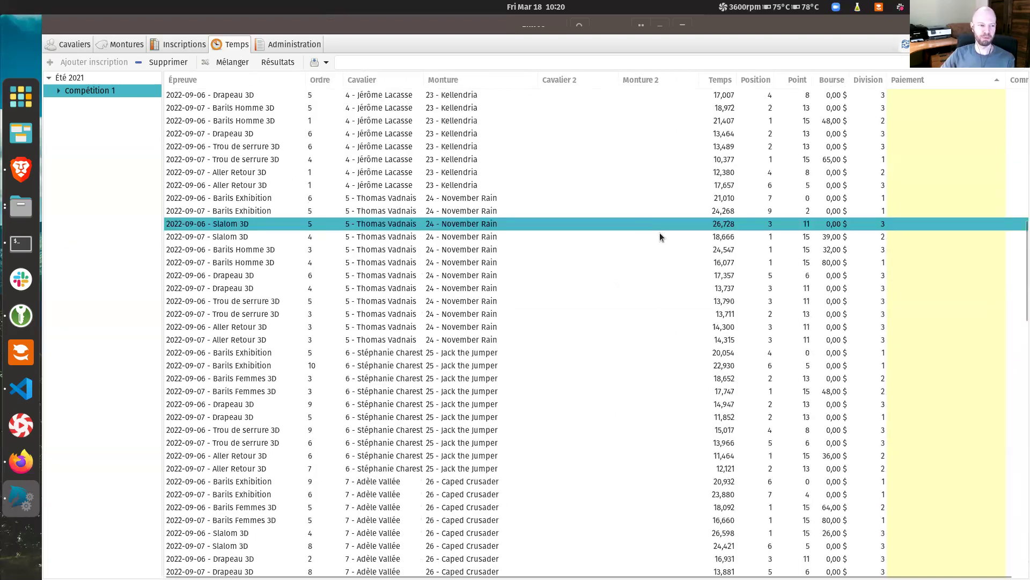